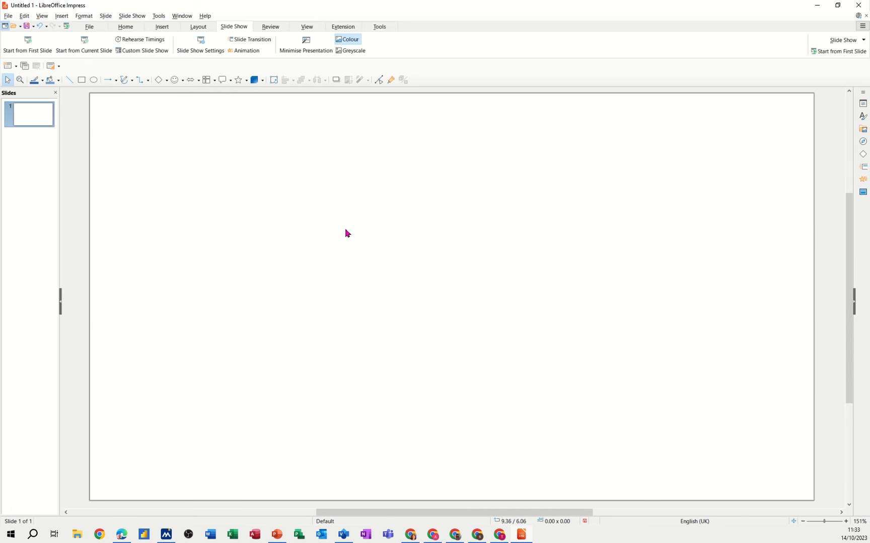
- Insert Flow chart gallery shapes in a vertical column on the slide: Start/End, Process, Decision, Process and Start/End
{"action": "left_click", "coordinate": [863, 131]}
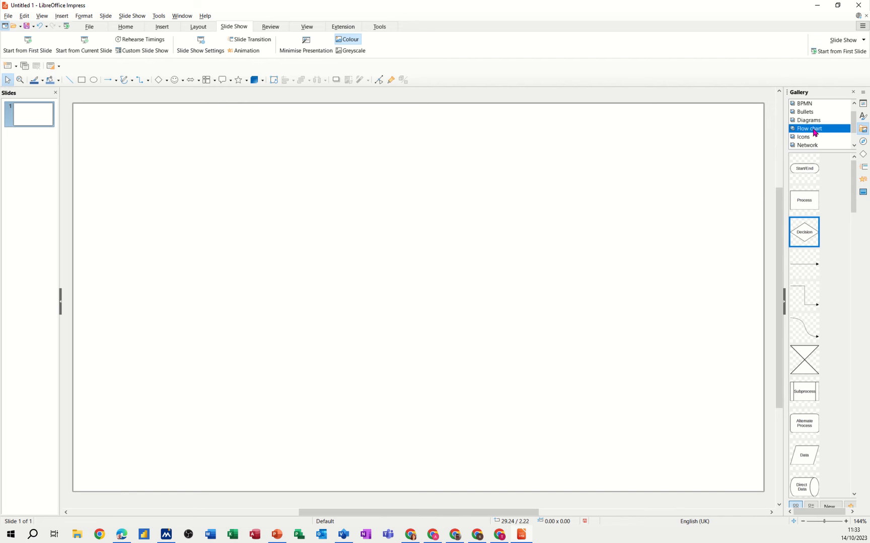
{"action": "mouse_move", "coordinate": [805, 169]}
{"action": "left_mouse_down"}
{"action": "mouse_move", "coordinate": [813, 170]}
{"action": "mouse_move", "coordinate": [562, 214]}
{"action": "mouse_move", "coordinate": [375, 192]}
{"action": "mouse_move", "coordinate": [370, 178]}
{"action": "left_mouse_up"}
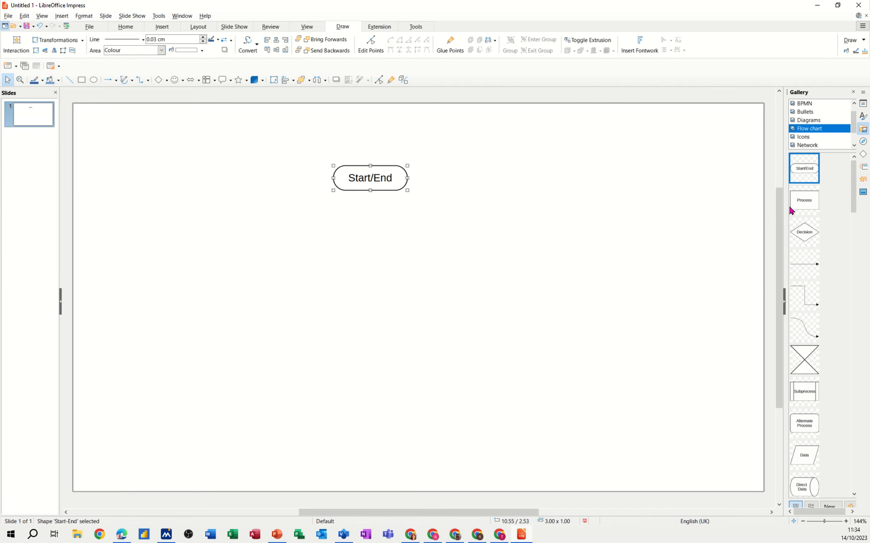
{"action": "left_click_drag", "start_coordinate": [790, 211], "coordinate": [368, 241]}
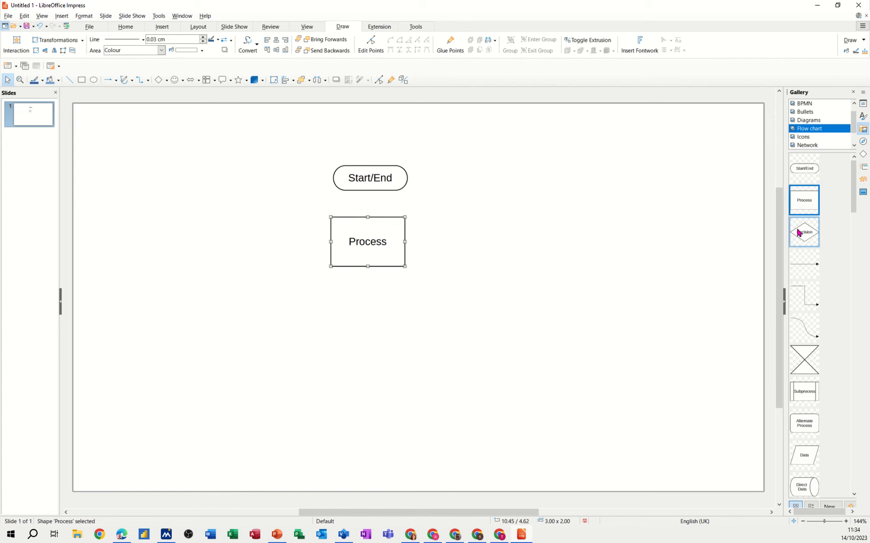
{"action": "left_click_drag", "start_coordinate": [799, 233], "coordinate": [368, 309]}
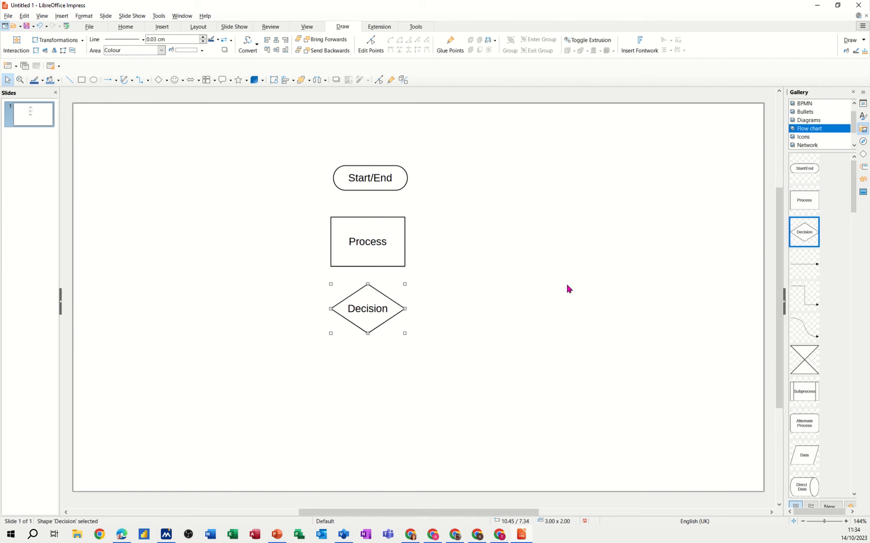
{"action": "left_click_drag", "start_coordinate": [804, 206], "coordinate": [367, 379]}
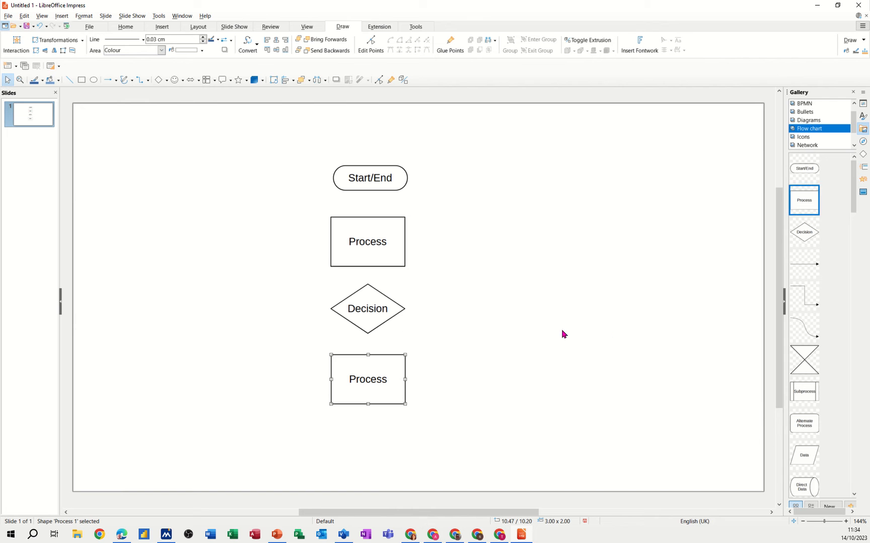
{"action": "left_click_drag", "start_coordinate": [805, 168], "coordinate": [370, 449]}
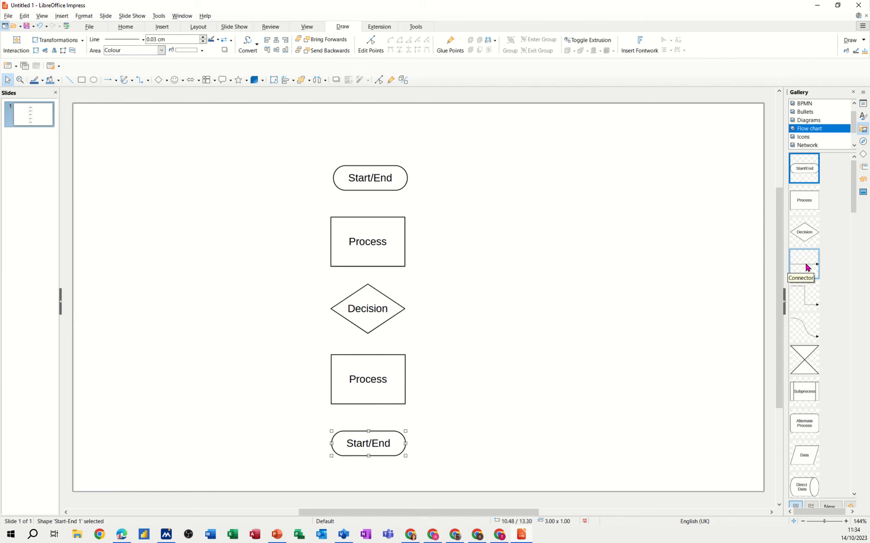
- Add a straight arrow connector from the Flow chart gallery, joining the upper Start/End shape's bottom to the top of the Process shape below
{"action": "left_click_drag", "start_coordinate": [812, 264], "coordinate": [589, 258]}
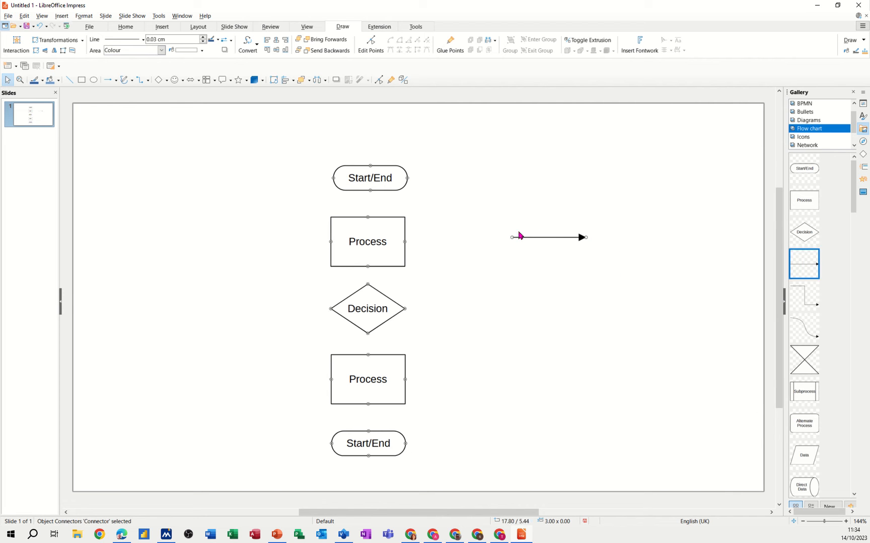
{"action": "left_click_drag", "start_coordinate": [525, 238], "coordinate": [372, 196]}
{"action": "left_click", "coordinate": [386, 202]}
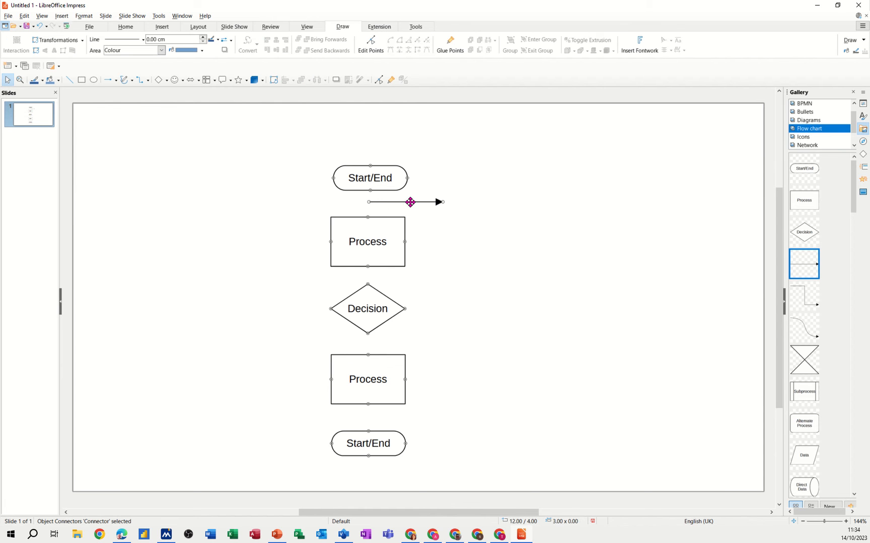
{"action": "left_click_drag", "start_coordinate": [373, 201], "coordinate": [370, 192]}
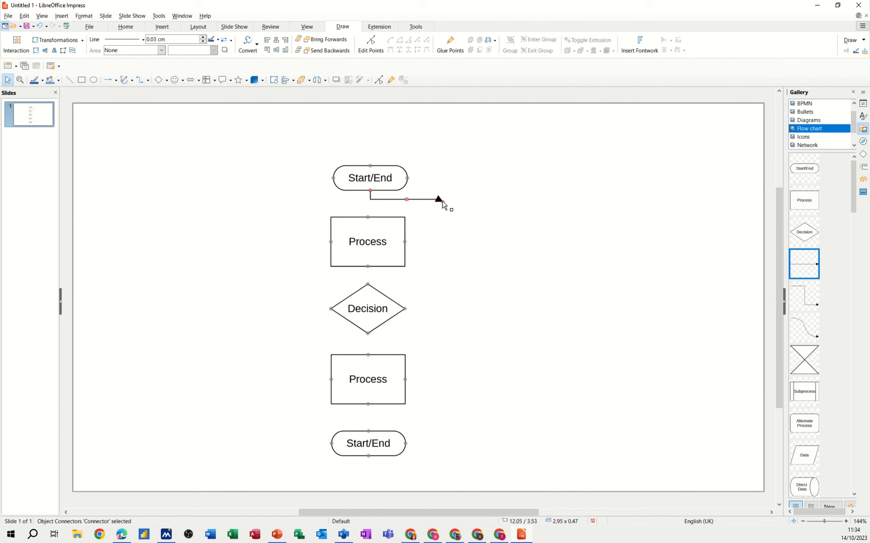
{"action": "left_click_drag", "start_coordinate": [442, 204], "coordinate": [369, 220]}
- Nudge the upper Start/End shape slightly left to align with the Process shape and straighten the connector
{"action": "left_click", "coordinate": [380, 177]}
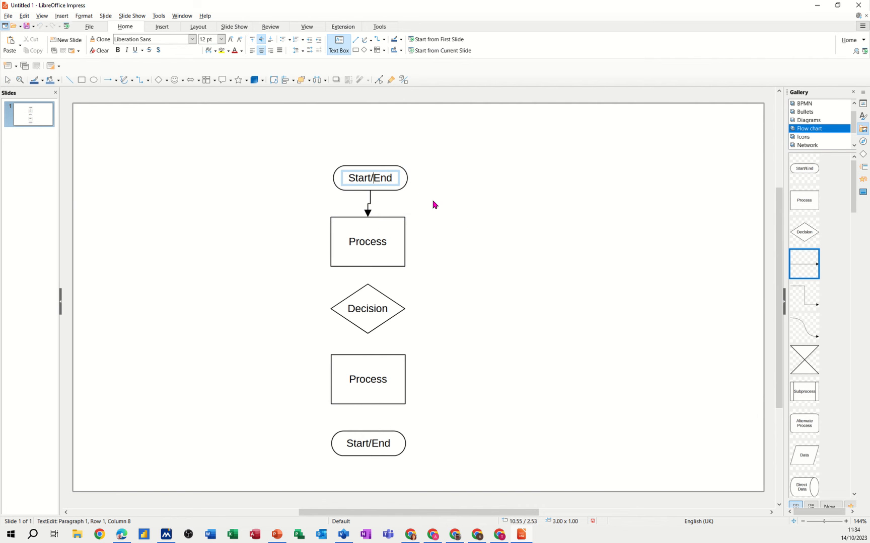
{"action": "left_click", "coordinate": [416, 195]}
{"action": "left_click", "coordinate": [398, 190]}
{"action": "key", "text": "Left"}
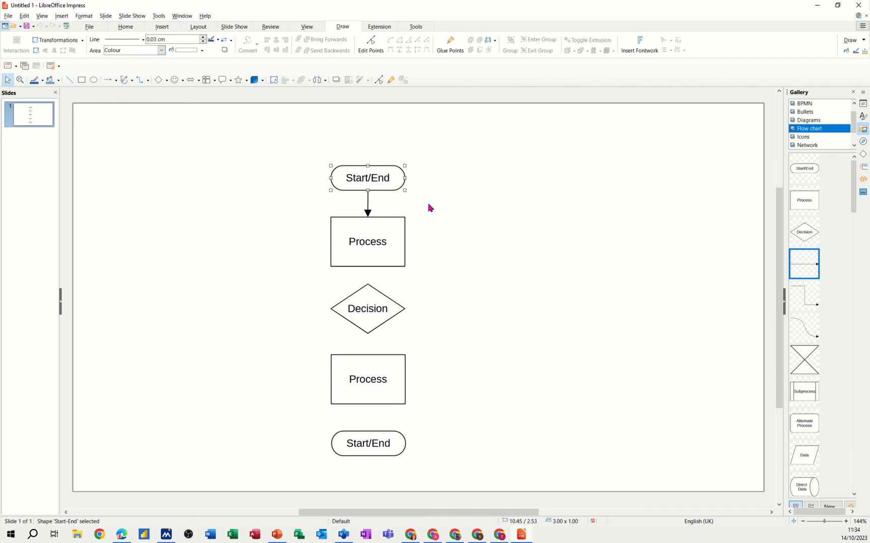
{"action": "left_click", "coordinate": [428, 205]}
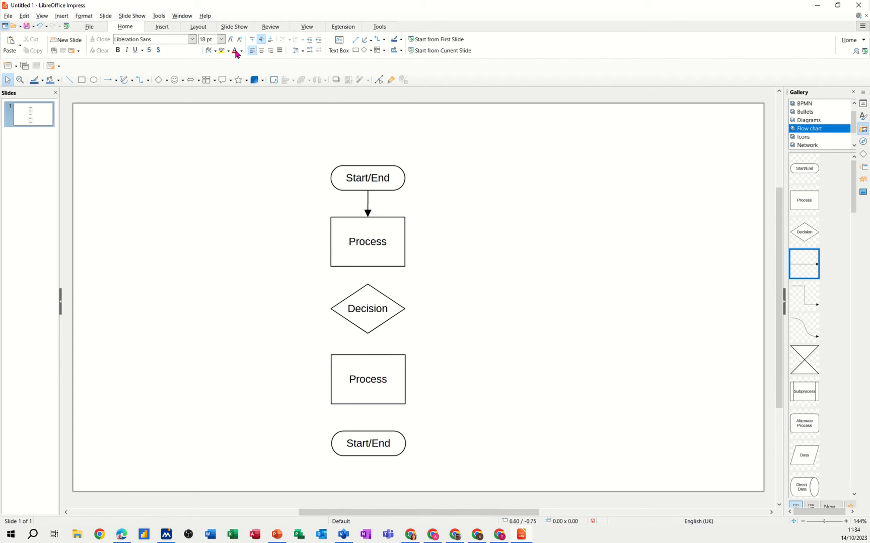
- Add a Chequerboard entrance animation to the upper Start/End shape
{"action": "left_click", "coordinate": [232, 28]}
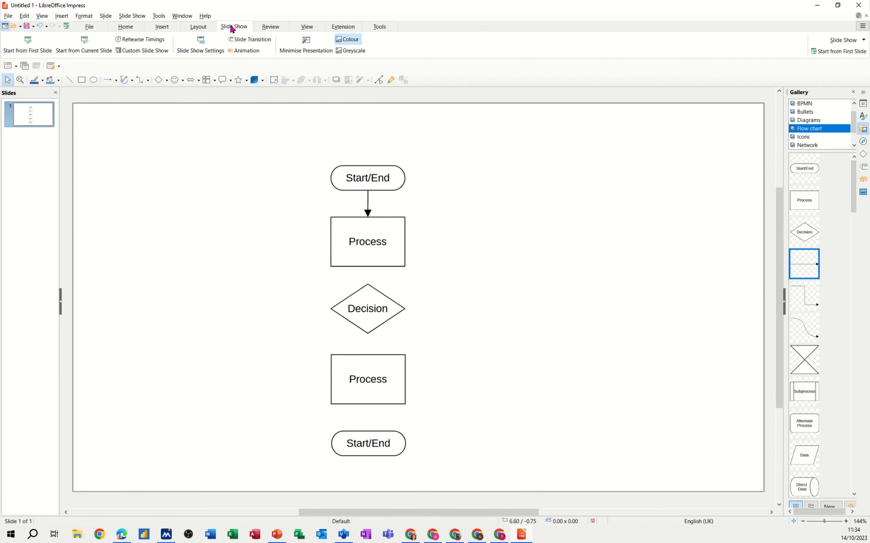
{"action": "left_click", "coordinate": [243, 50]}
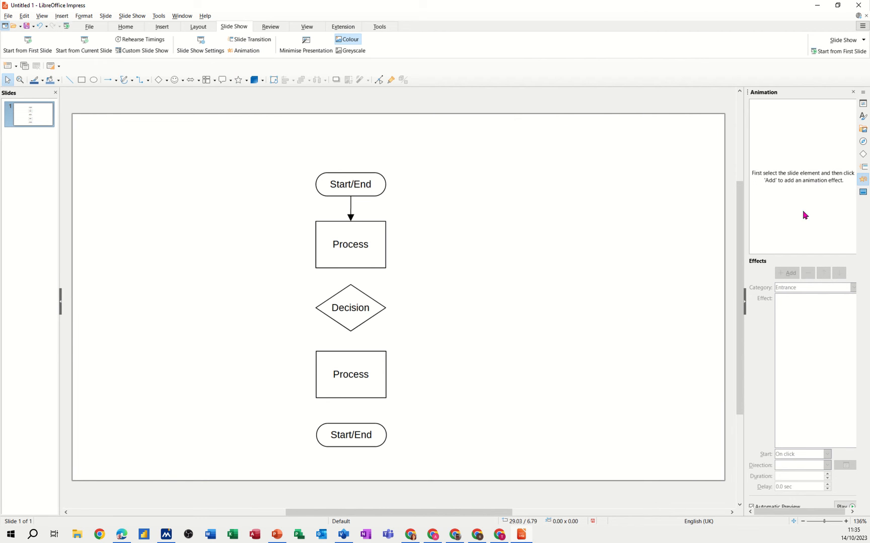
{"action": "left_click", "coordinate": [375, 190]}
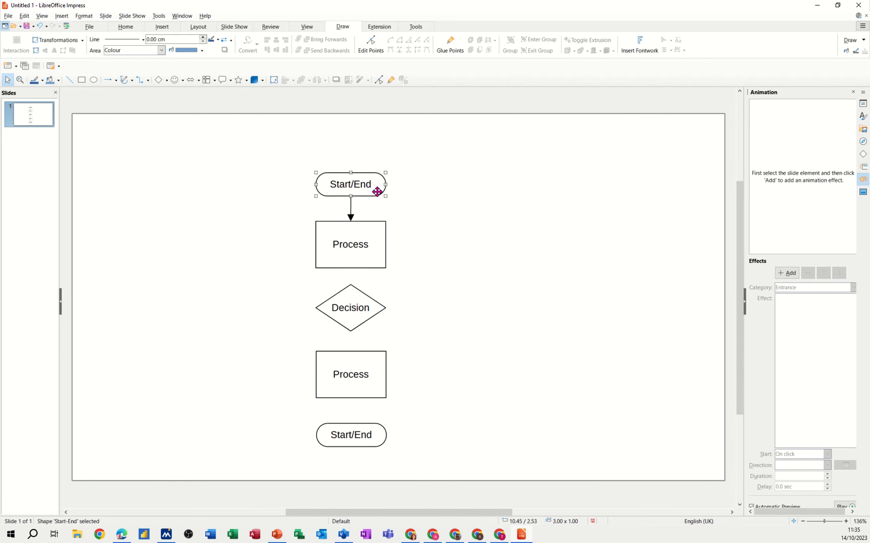
{"action": "left_click", "coordinate": [788, 273]}
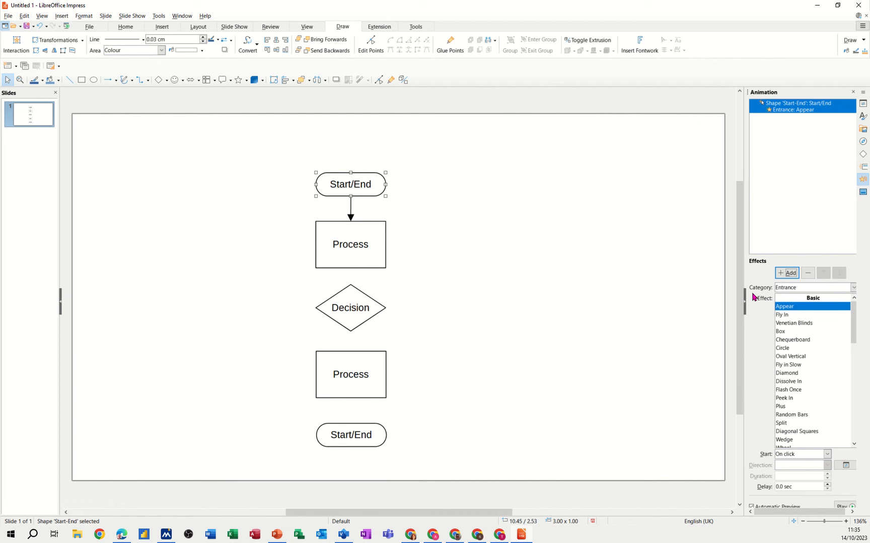
{"action": "left_click", "coordinate": [853, 289]}
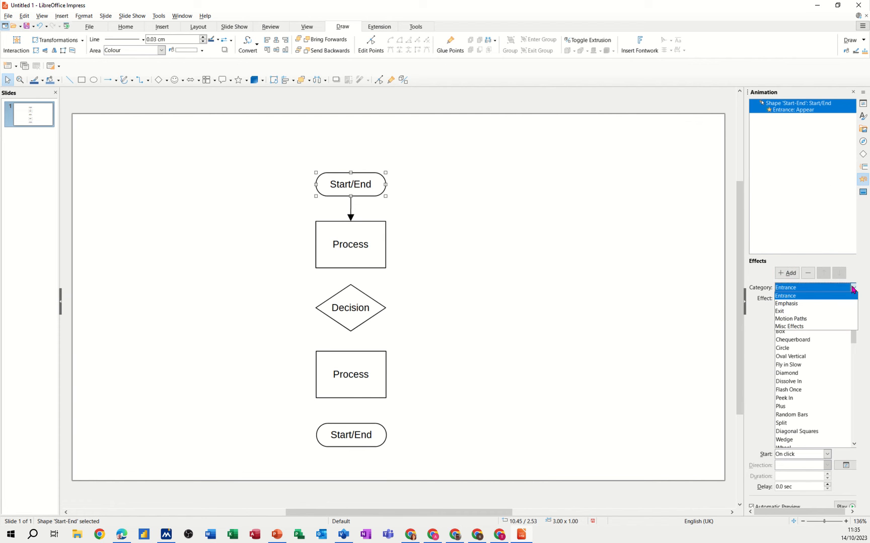
{"action": "left_click", "coordinate": [787, 297]}
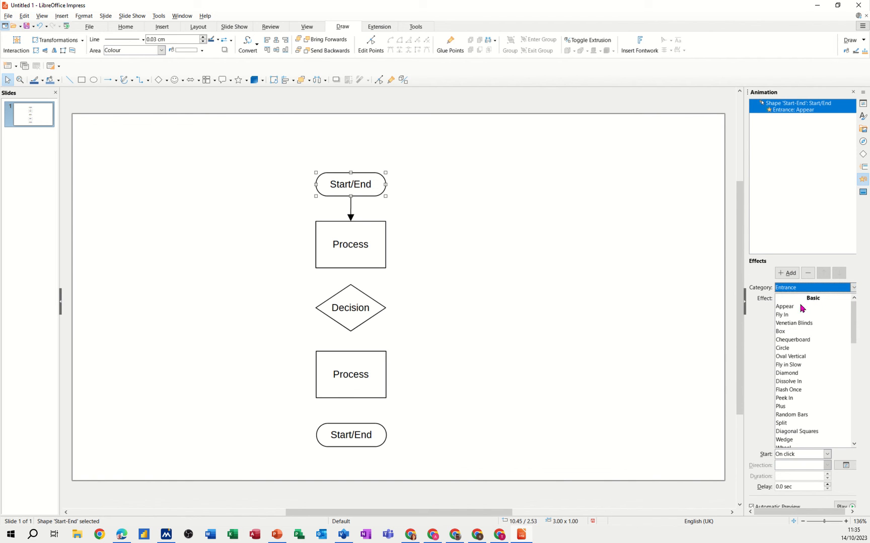
{"action": "left_click", "coordinate": [793, 340]}
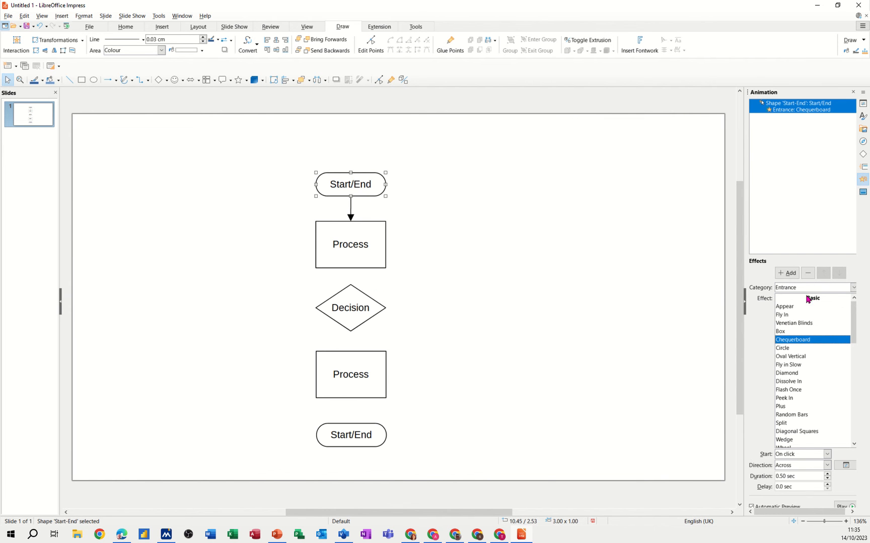
{"action": "left_click_drag", "start_coordinate": [853, 316], "coordinate": [854, 351]}
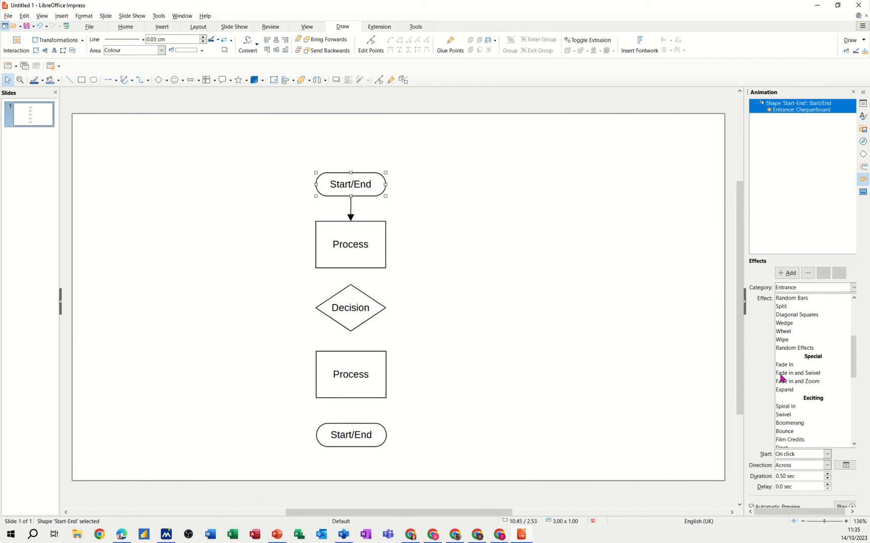
- Add a Fade in and Swivel entrance animation to the Process shape below the connector
{"action": "left_click", "coordinate": [358, 253]}
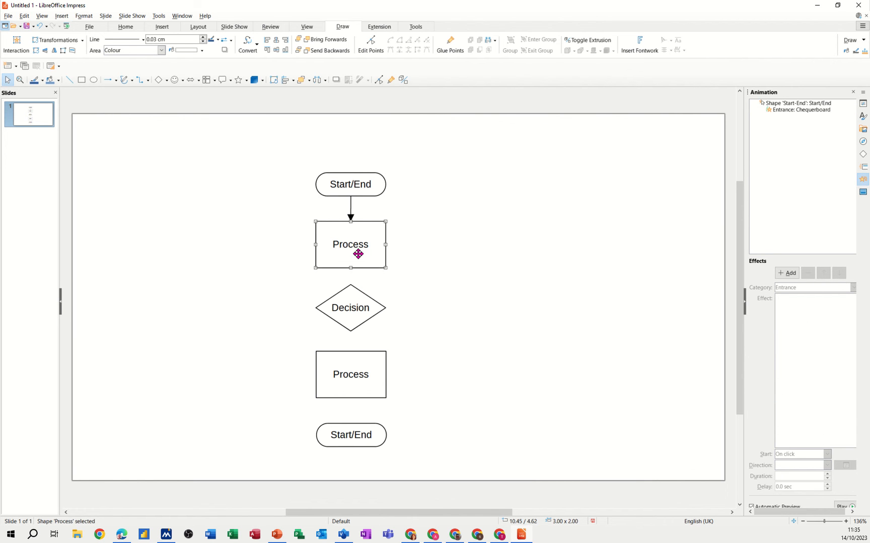
{"action": "left_click", "coordinate": [787, 273]}
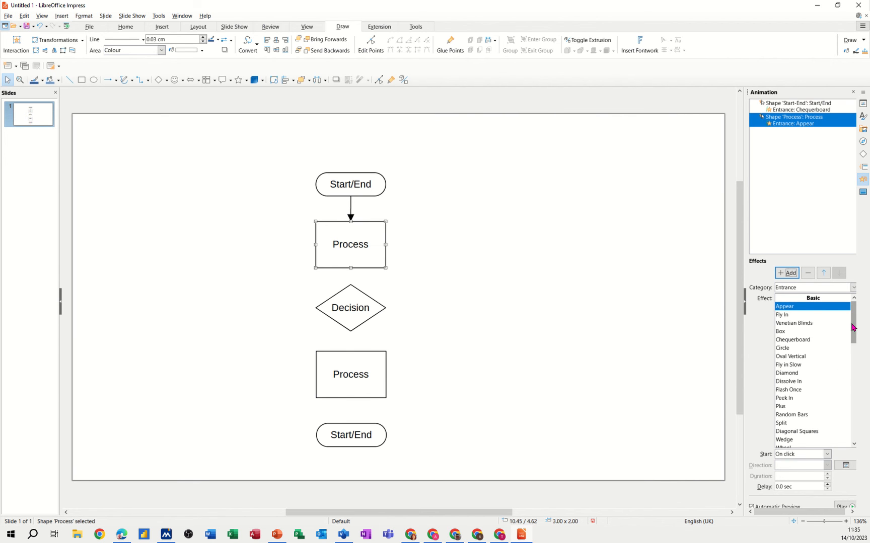
{"action": "left_click_drag", "start_coordinate": [856, 328], "coordinate": [858, 365]}
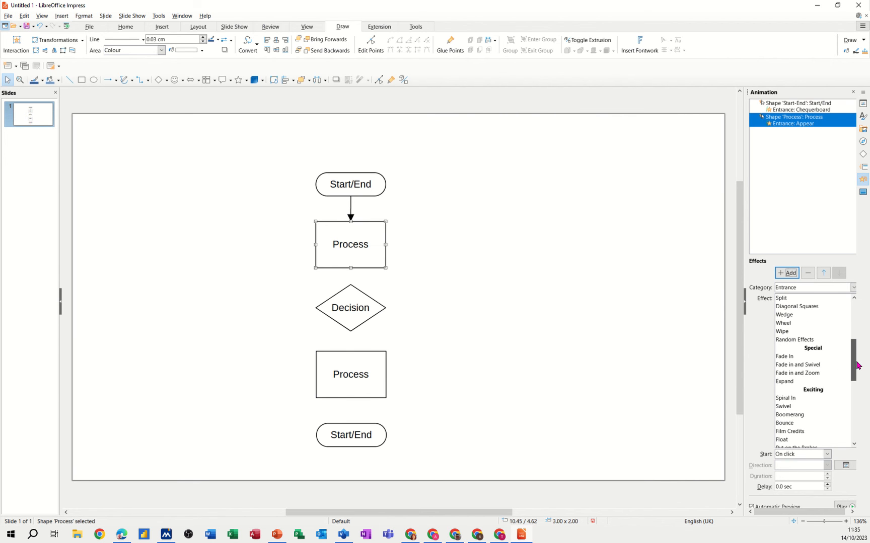
{"action": "left_click", "coordinate": [785, 369]}
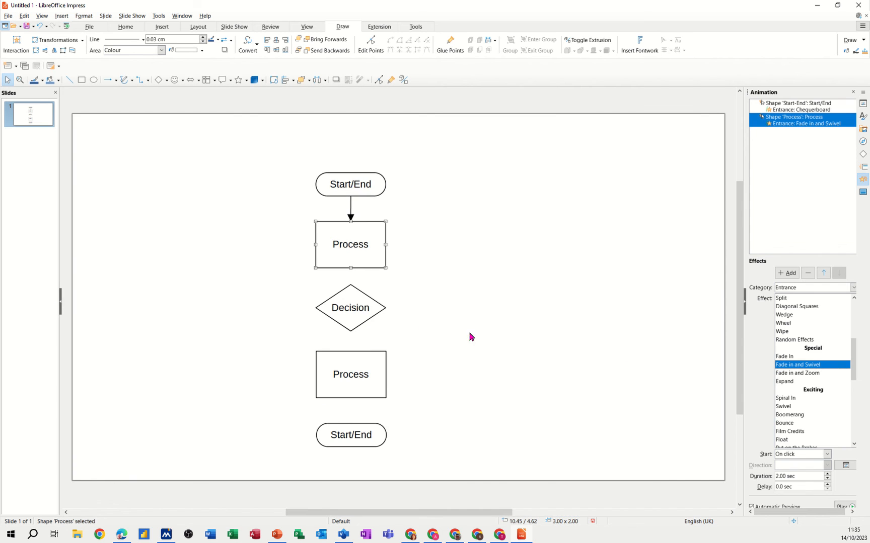
- Add an entrance animation to the Decision shape, trying Film Credits and Falling In before choosing Pinwheel
{"action": "left_click", "coordinate": [375, 319]}
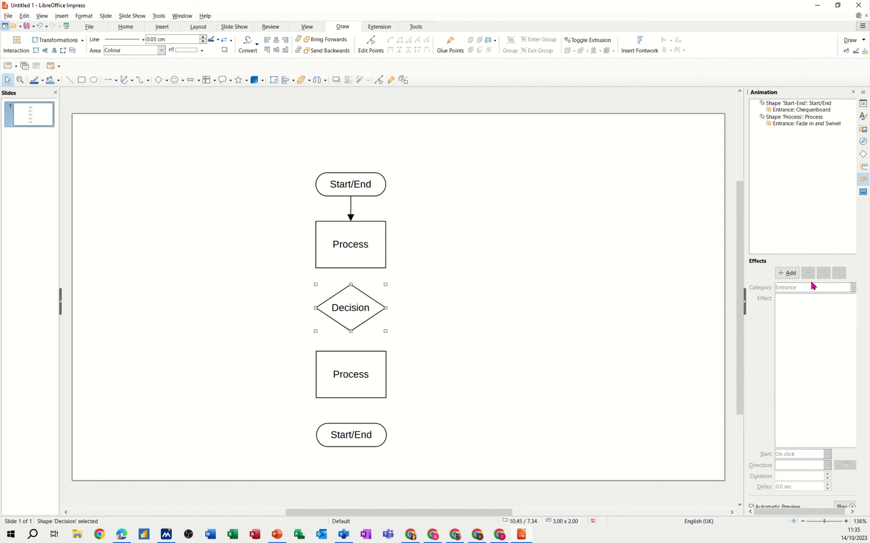
{"action": "left_click", "coordinate": [787, 272]}
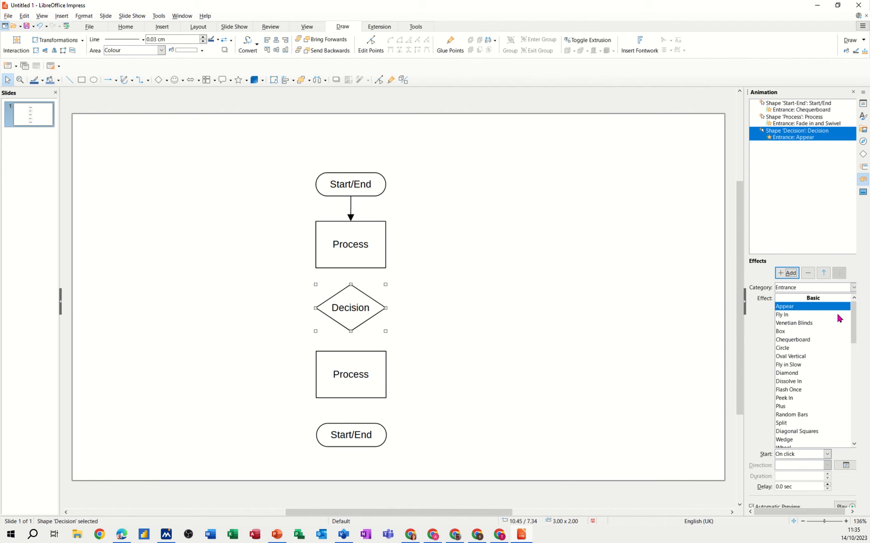
{"action": "left_click_drag", "start_coordinate": [854, 322], "coordinate": [856, 378]}
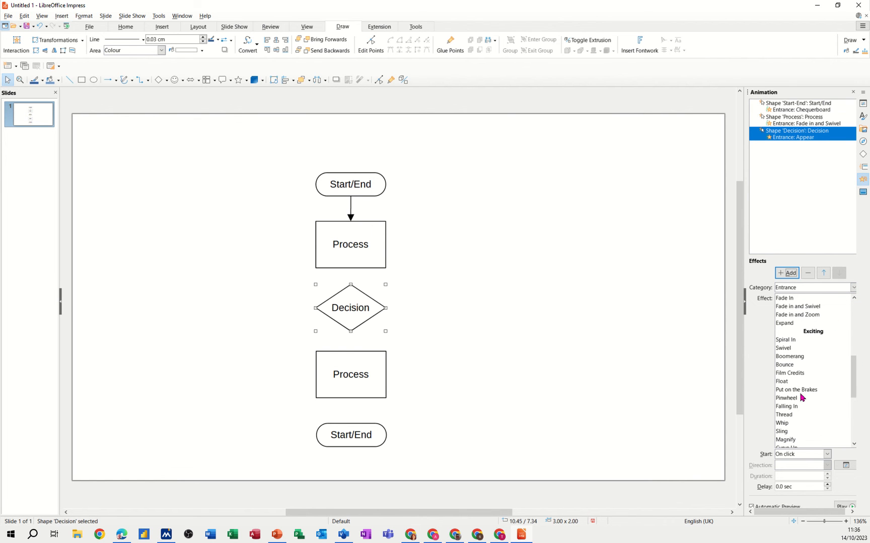
{"action": "left_click", "coordinate": [791, 375]}
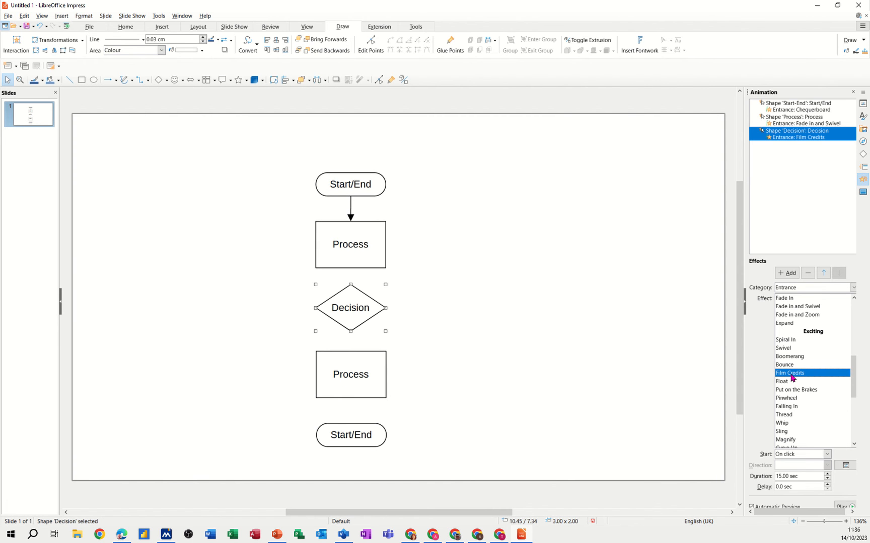
{"action": "left_click", "coordinate": [783, 408]}
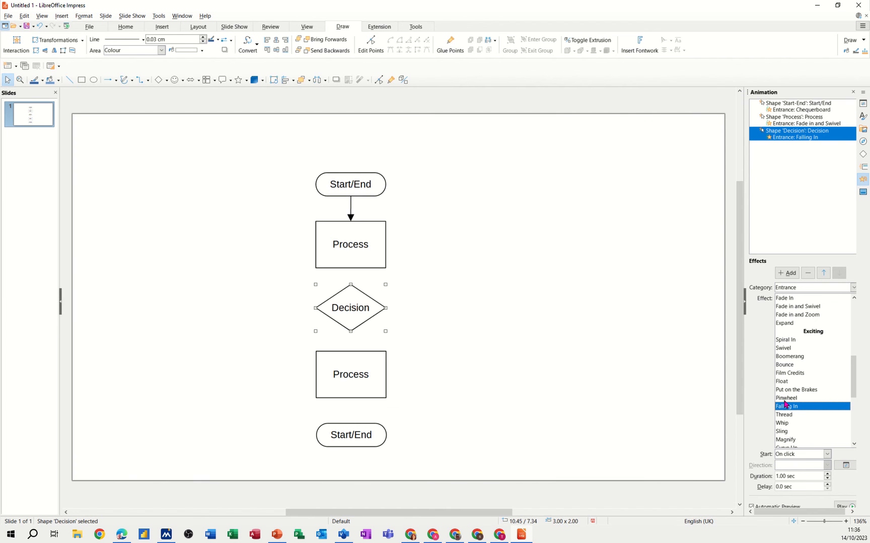
{"action": "left_click", "coordinate": [787, 399]}
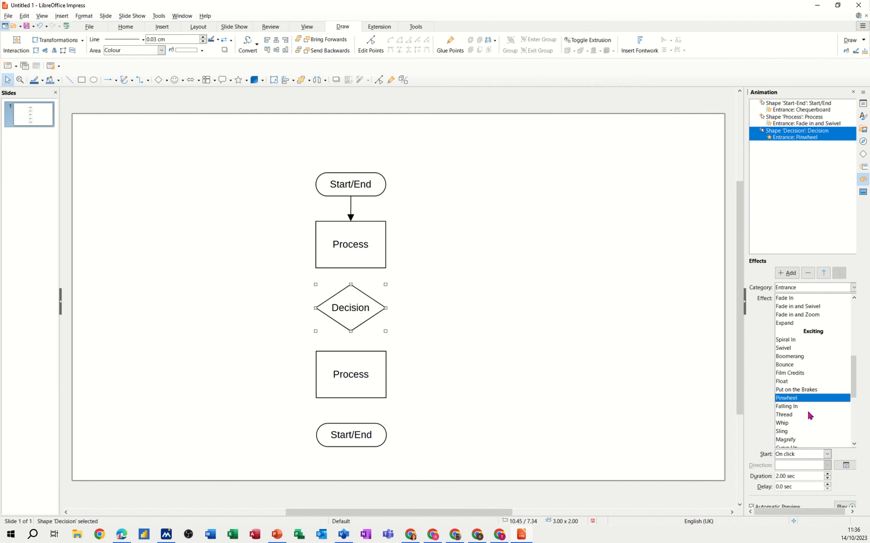
- Try With previous as the start option for the Decision shape's animation and return it to On click
{"action": "left_click", "coordinate": [826, 454]}
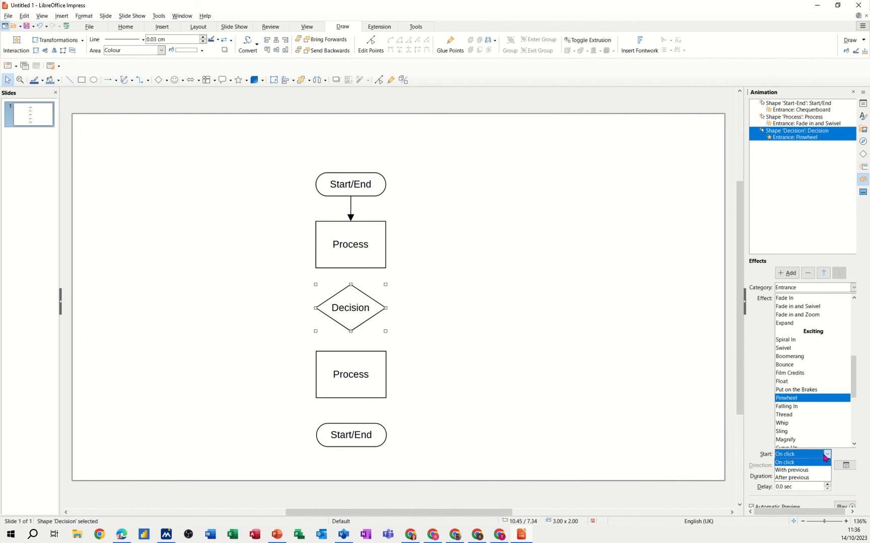
{"action": "left_click", "coordinate": [803, 471]}
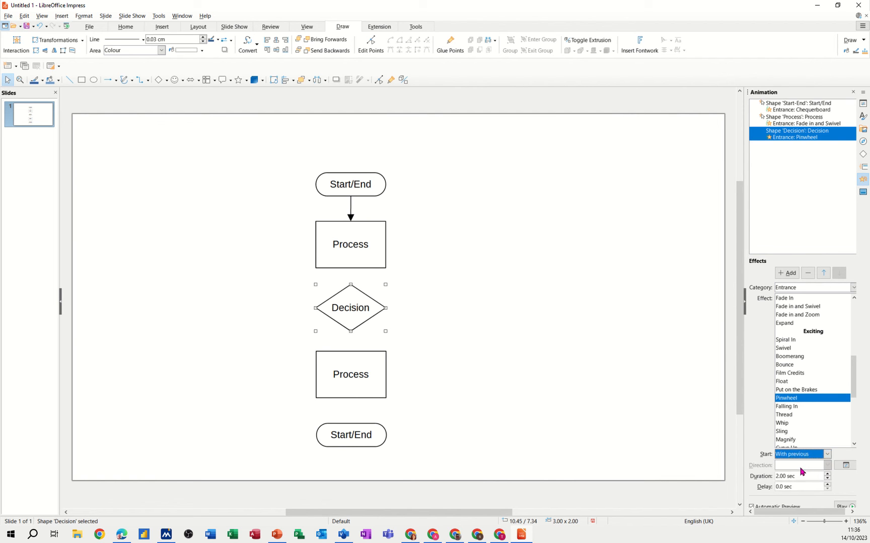
{"action": "left_click", "coordinate": [821, 454]}
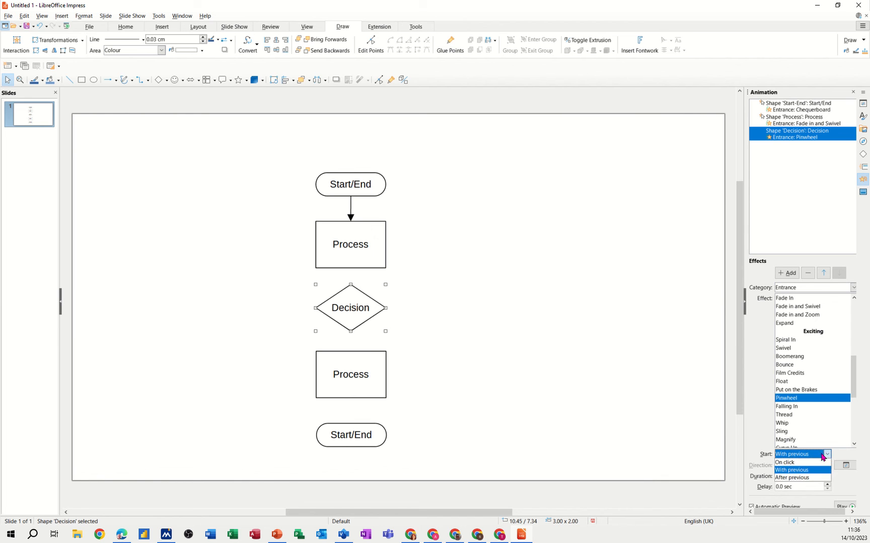
{"action": "left_click", "coordinate": [798, 463]}
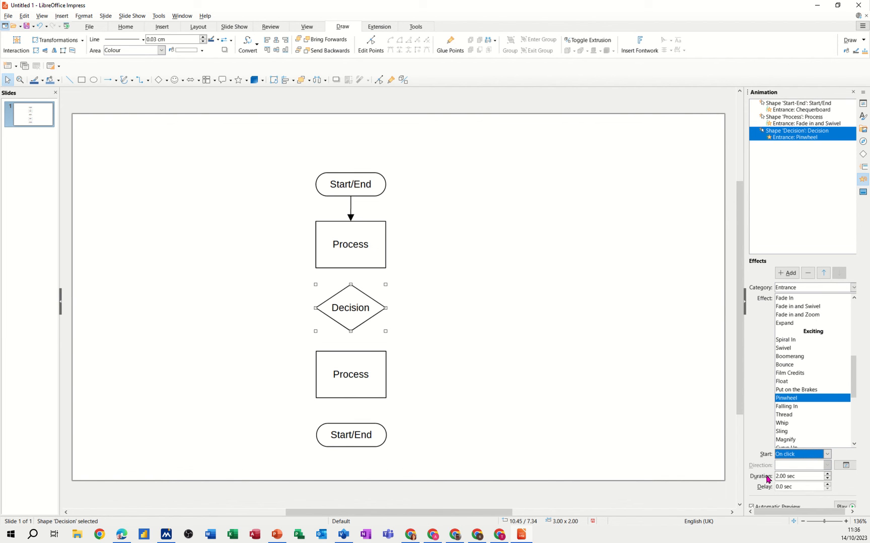
- Set the duration of the Decision shape's Pinwheel animation to 3.00 sec
{"action": "left_click", "coordinate": [828, 474]}
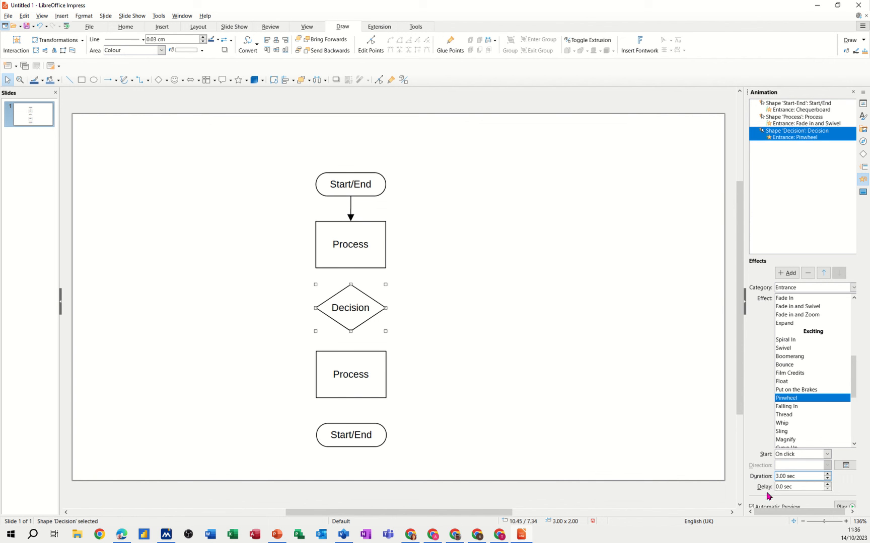
- Preview the Decision shape's animation, and set the upper Start/End shape's Chequerboard duration to 2.00 sec, previewing it as well
{"action": "left_click", "coordinate": [841, 506]}
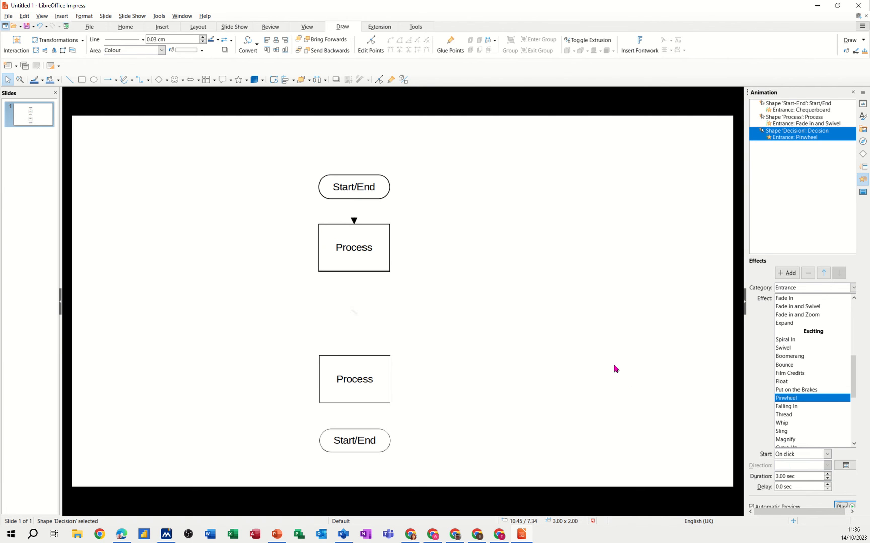
{"action": "left_click", "coordinate": [367, 187]}
{"action": "key", "text": "Escape"}
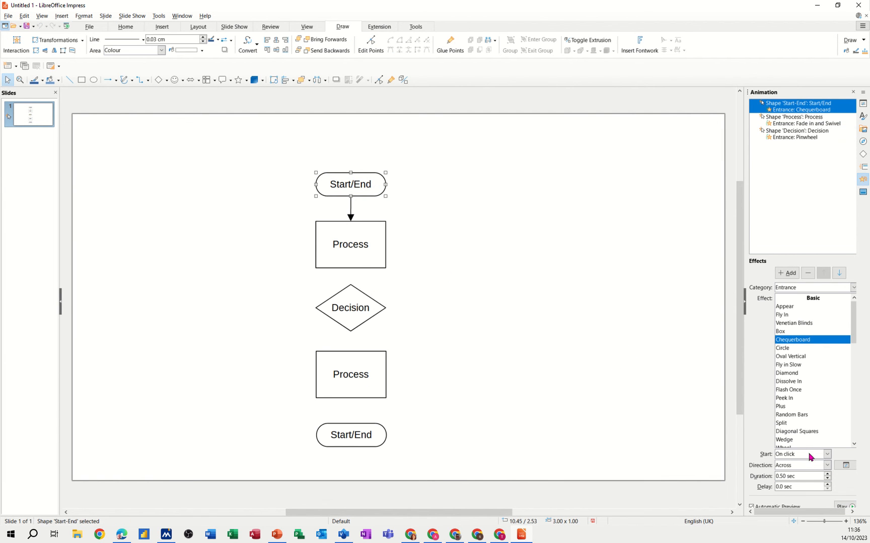
{"action": "left_click", "coordinate": [843, 508]}
{"action": "left_click", "coordinate": [827, 474]}
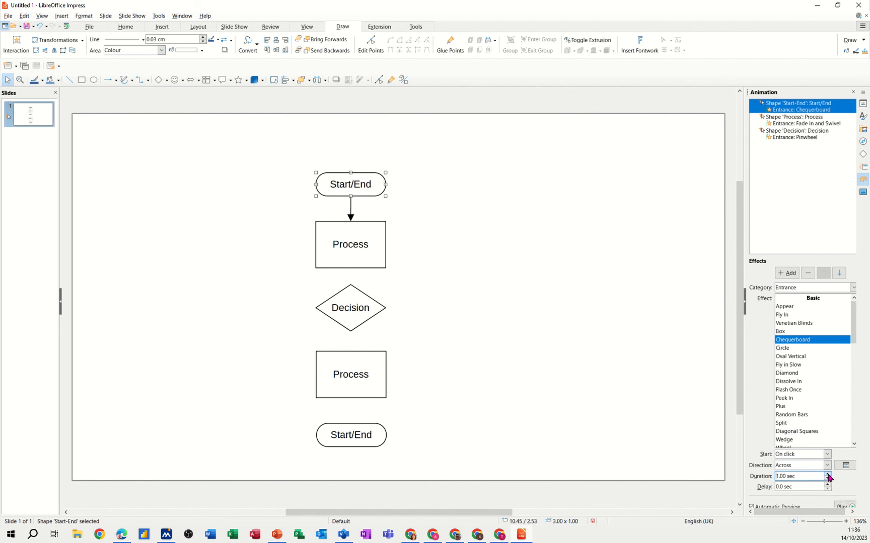
{"action": "left_click", "coordinate": [840, 506]}
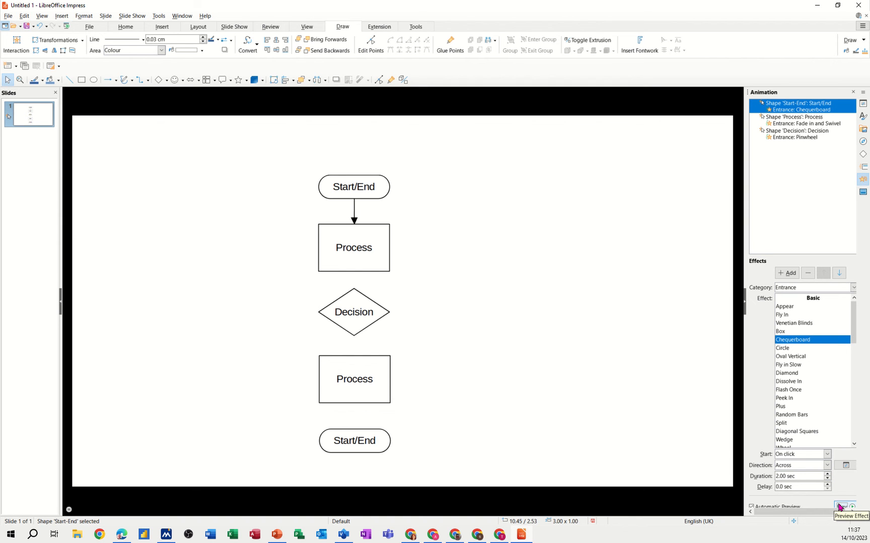
- Set the duration of the upper Process shape's Fade in and Swivel animation to 4.50 sec and preview it
{"action": "left_click", "coordinate": [360, 256]}
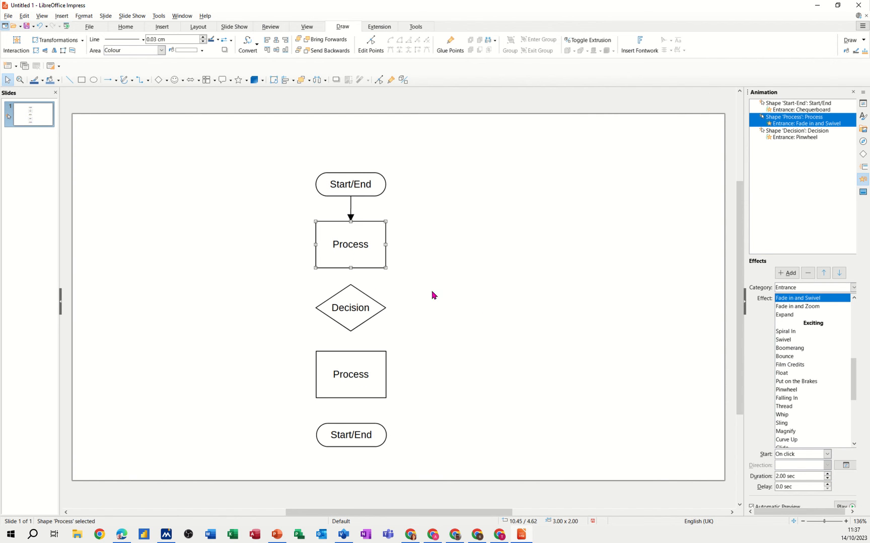
{"action": "left_click", "coordinate": [827, 475]}
{"action": "left_click", "coordinate": [826, 475]}
{"action": "left_click", "coordinate": [827, 476]}
{"action": "left_click", "coordinate": [827, 475]}
{"action": "left_click", "coordinate": [827, 475]}
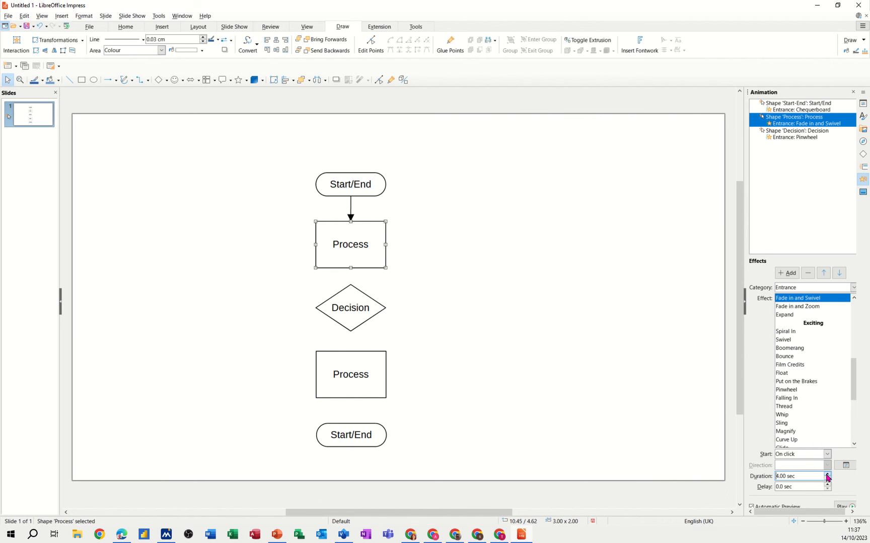
{"action": "left_click", "coordinate": [843, 506]}
- Run the slide show from the first slide, advance through the three entrance animations, and return to the editor
{"action": "key", "text": "alt+s"}
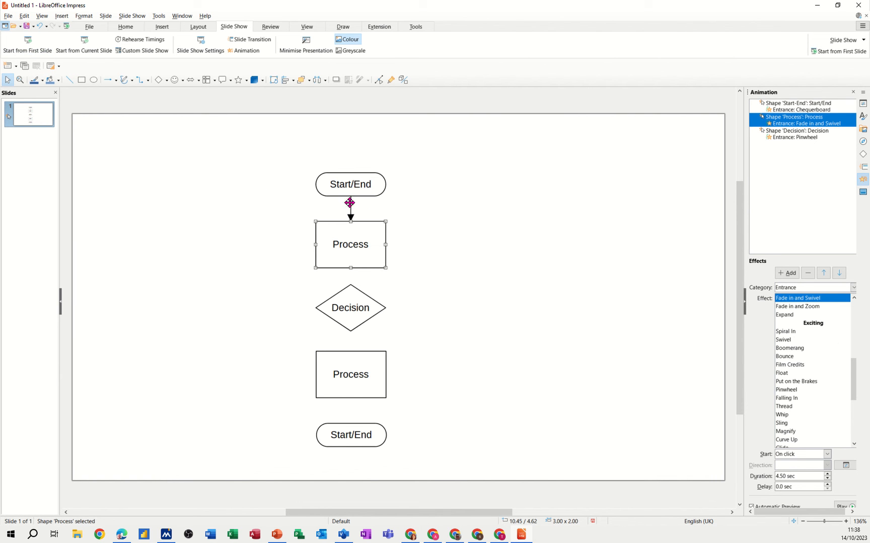
{"action": "left_click", "coordinate": [35, 46]}
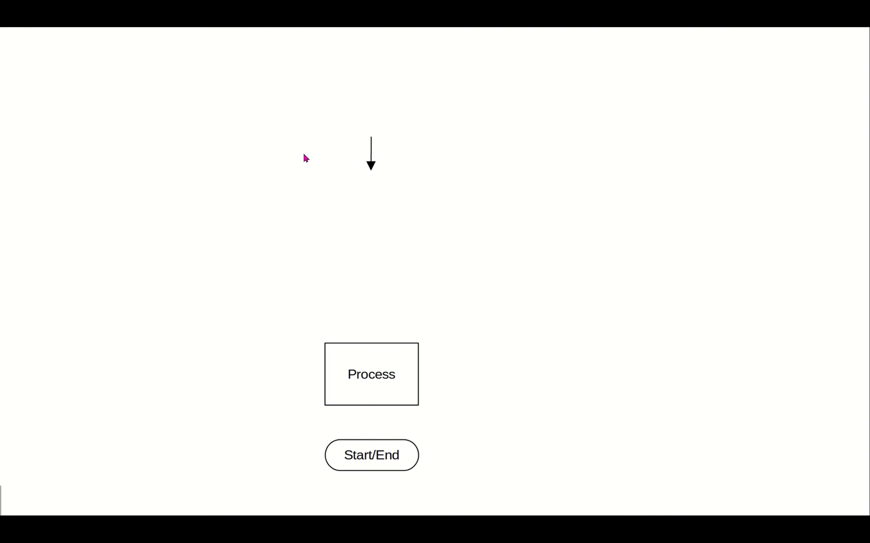
{"action": "left_click", "coordinate": [292, 143]}
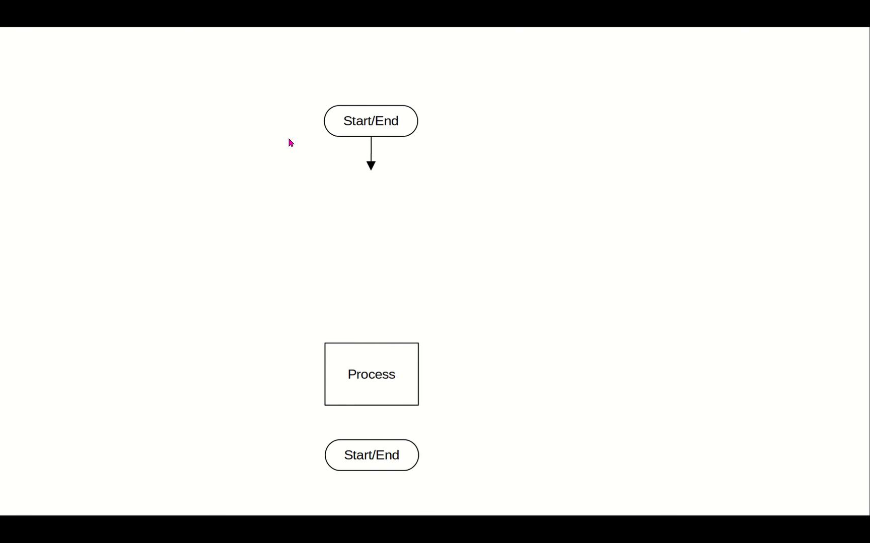
{"action": "left_click", "coordinate": [289, 141]}
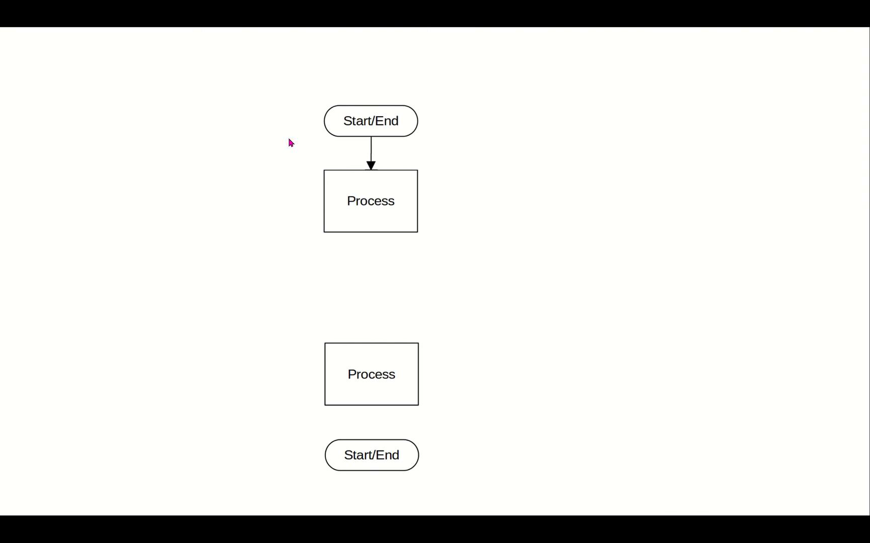
{"action": "left_click", "coordinate": [290, 142]}
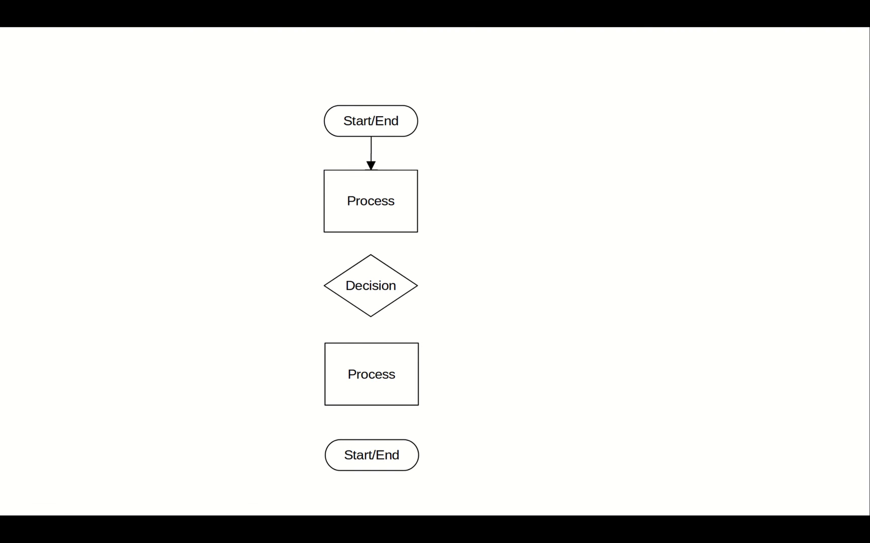
{"action": "left_click", "coordinate": [287, 138]}
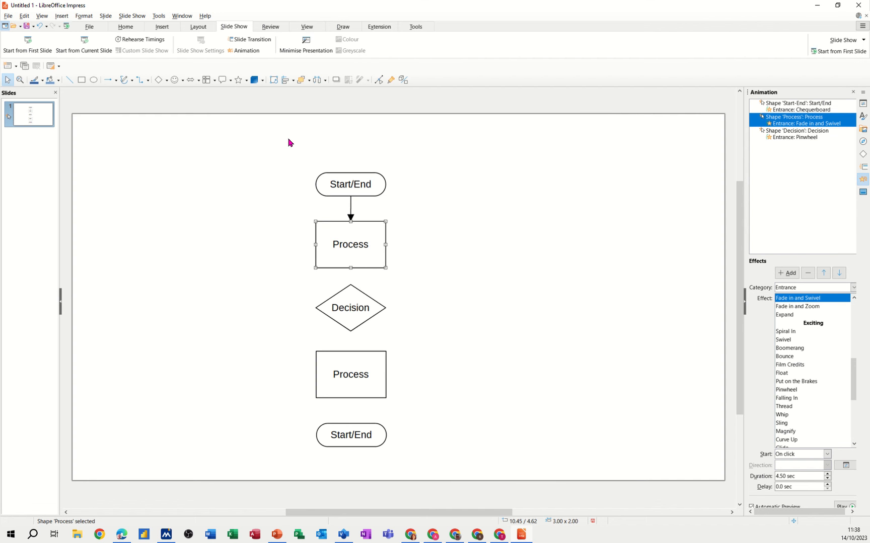